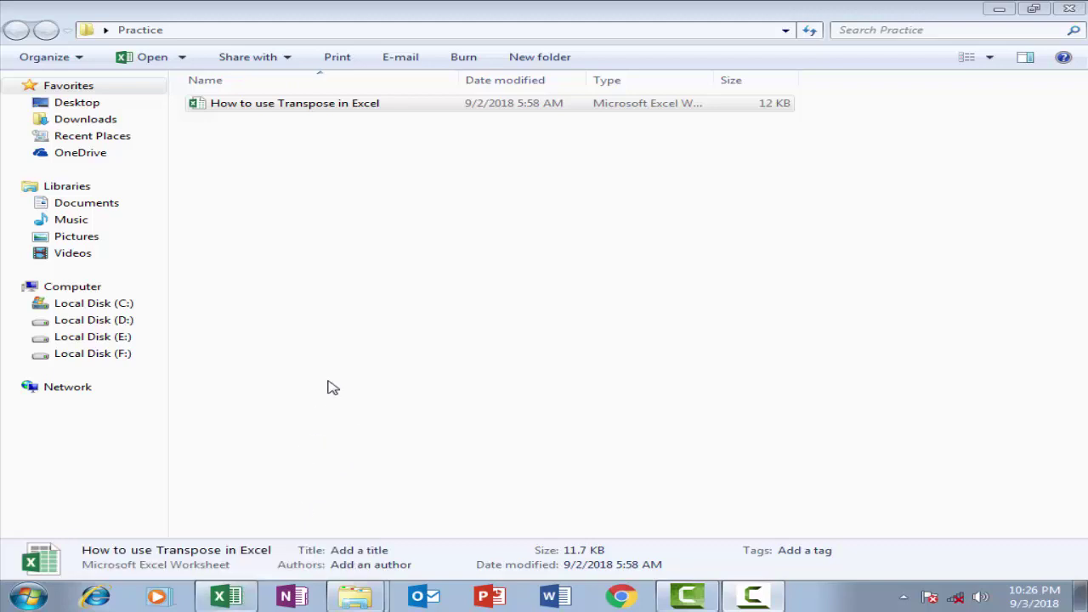
- Bring up the 'How to use Transpose in Excel' workbook, minimize and restore it, then close Excel
left_click(226, 596)
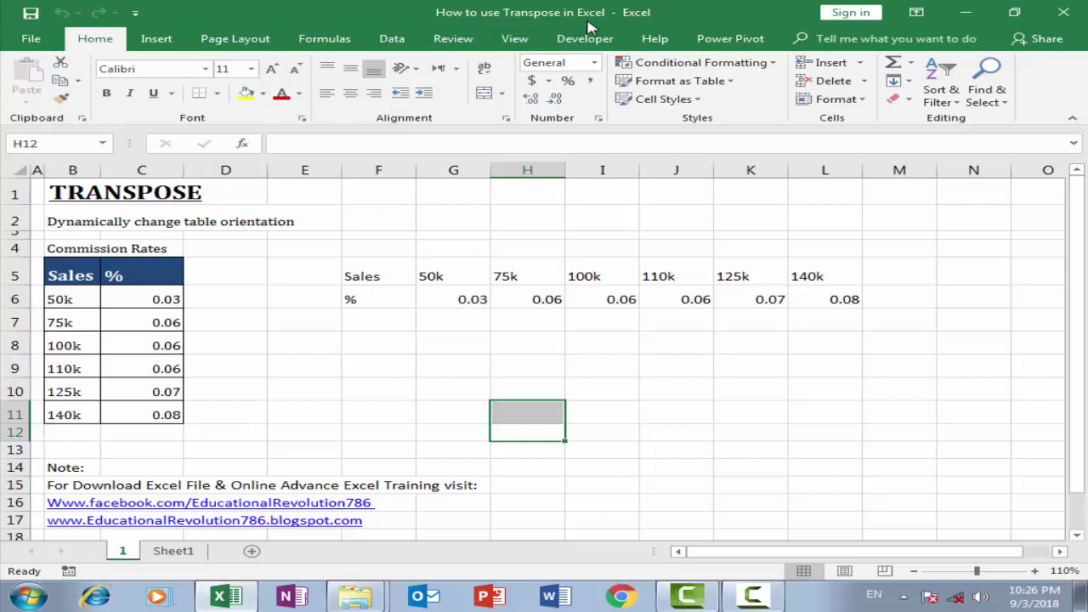
left_click(965, 12)
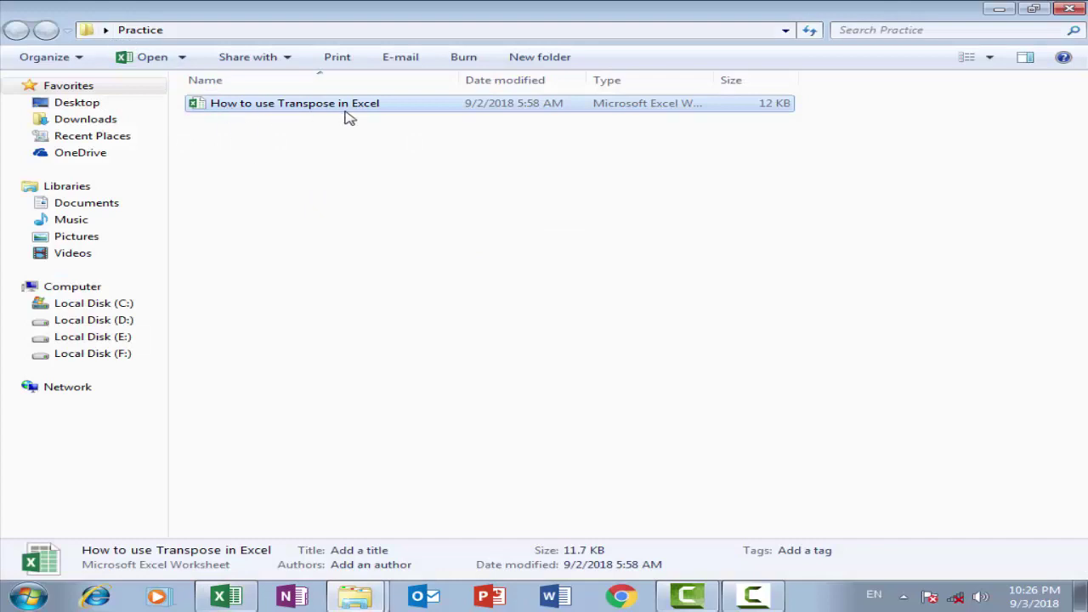
left_click(242, 597)
left_click(1064, 12)
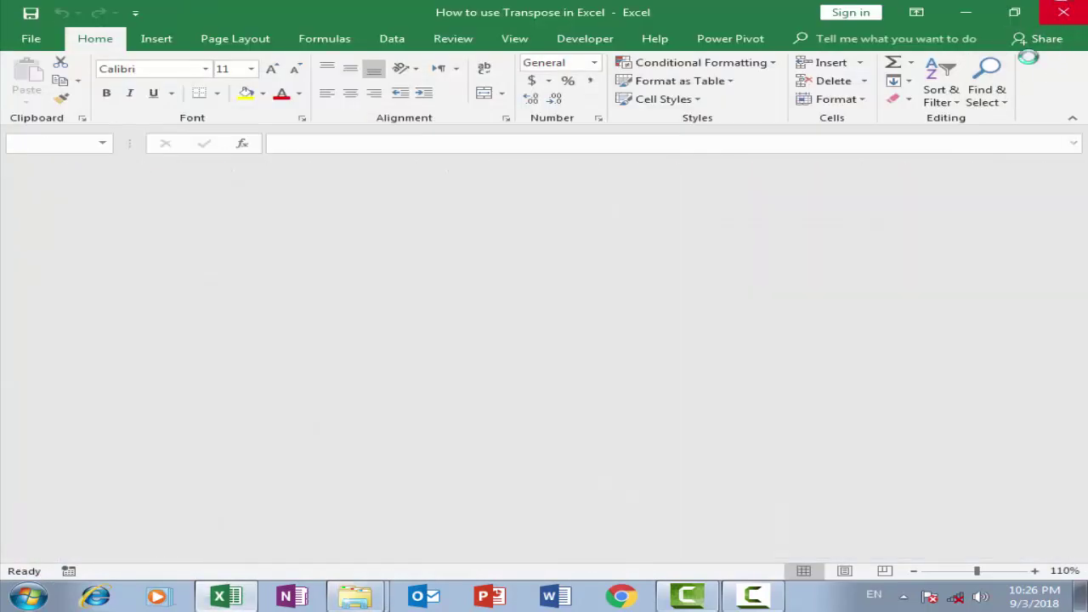
right_click(269, 107)
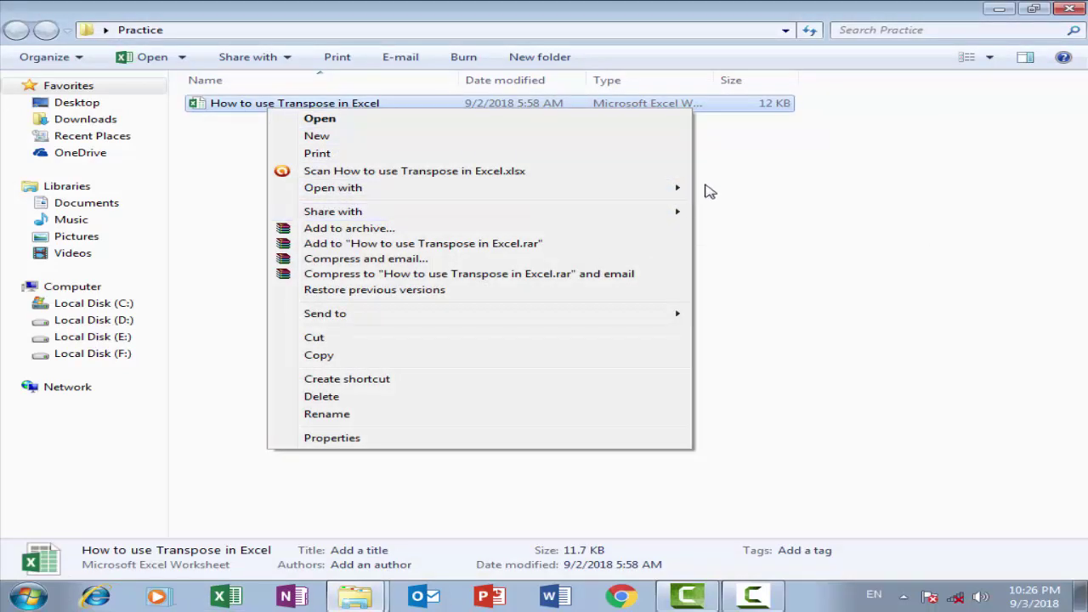
mouse_move(655, 190)
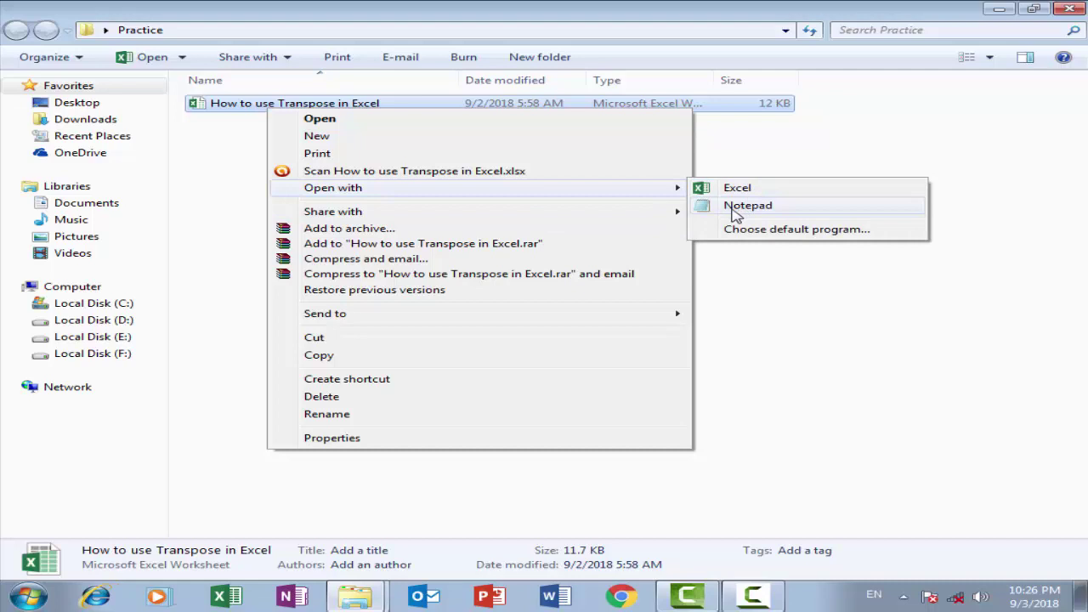
left_click(739, 208)
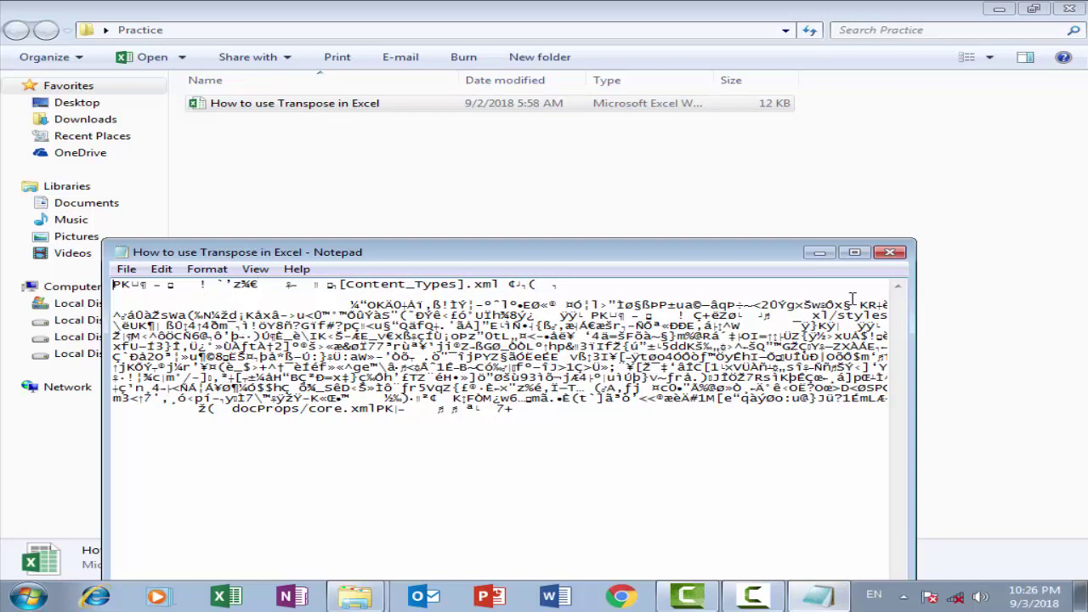
left_click(889, 252)
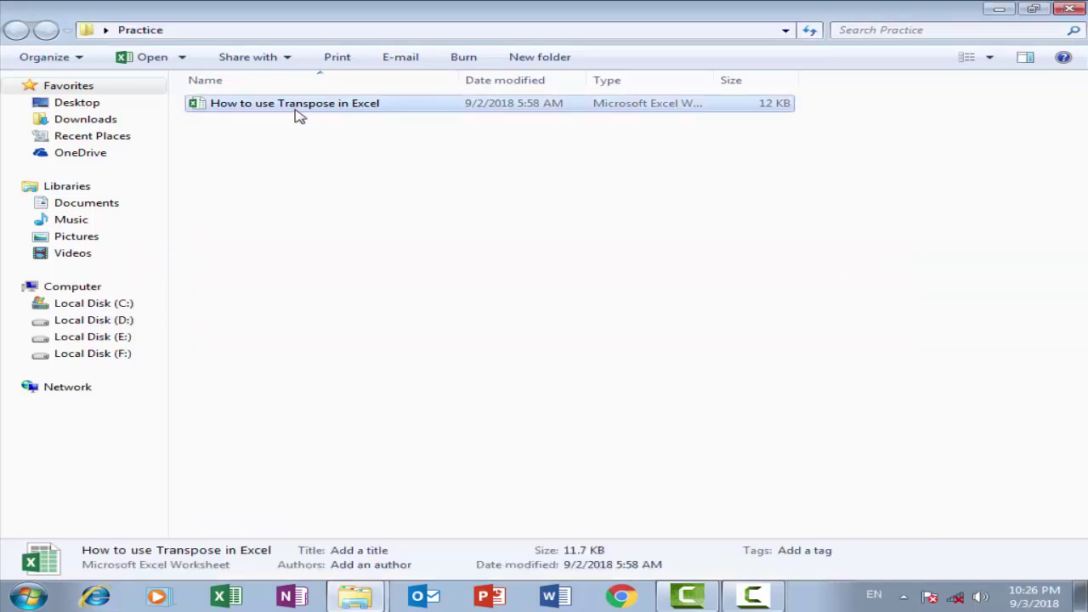
- Open the Transpose workbook from the Practice folder and bring up its File backstage view
double_click(288, 108)
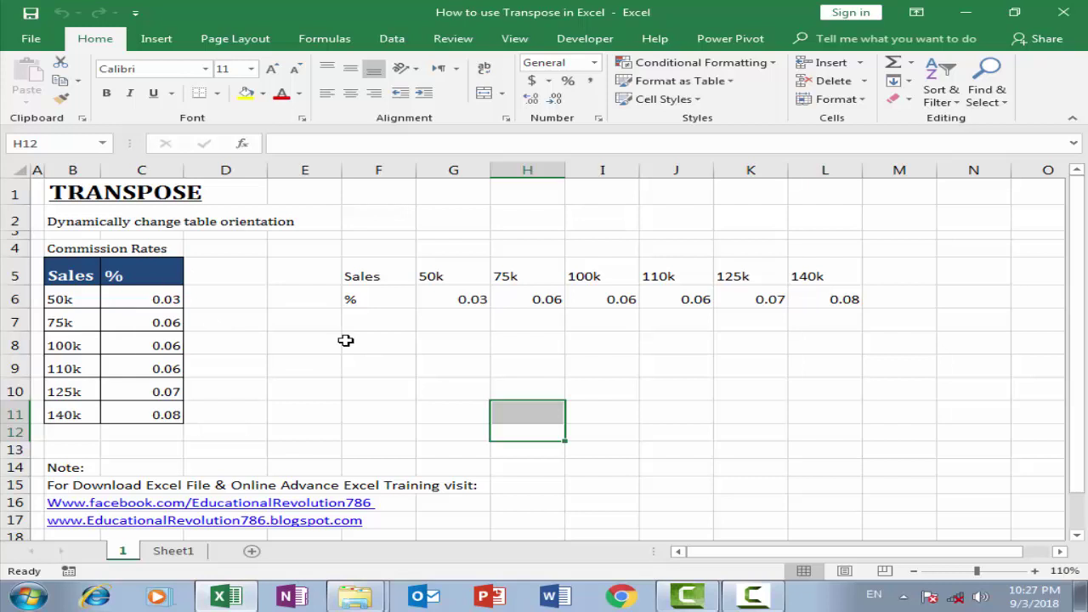
left_click(25, 36)
left_click(42, 32)
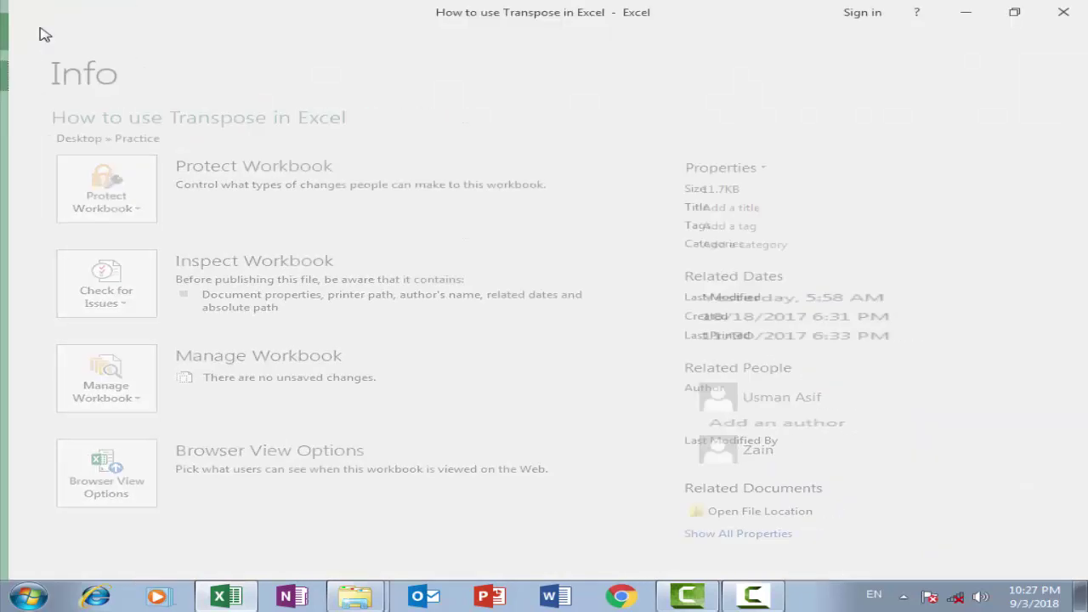
left_click(30, 39)
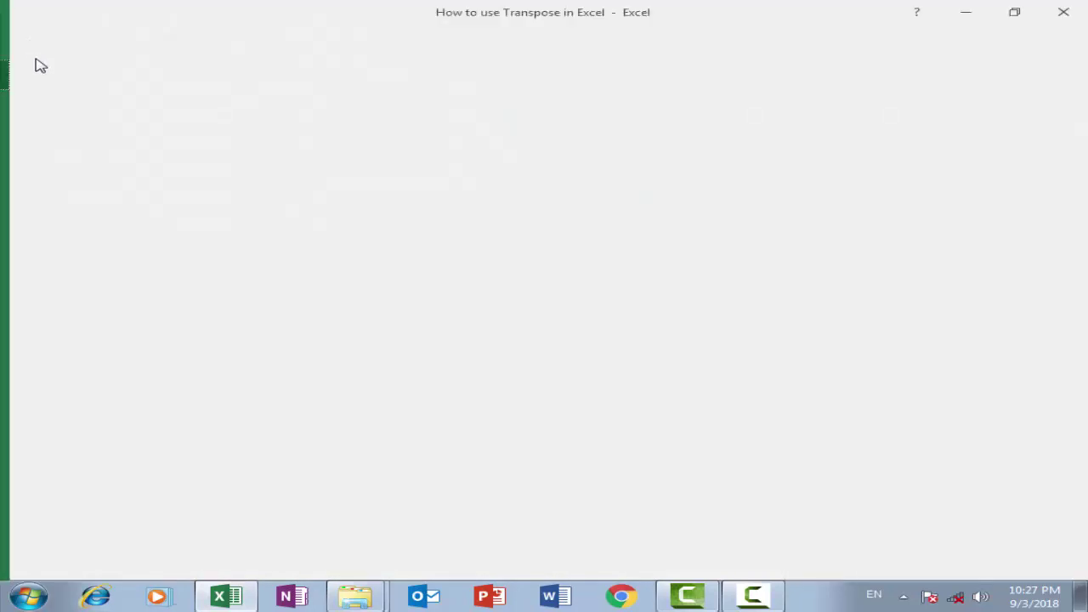
- Save the active sheet as 'test' in CSV UTF-8 format, accept both prompts, and close Excel
left_click(53, 200)
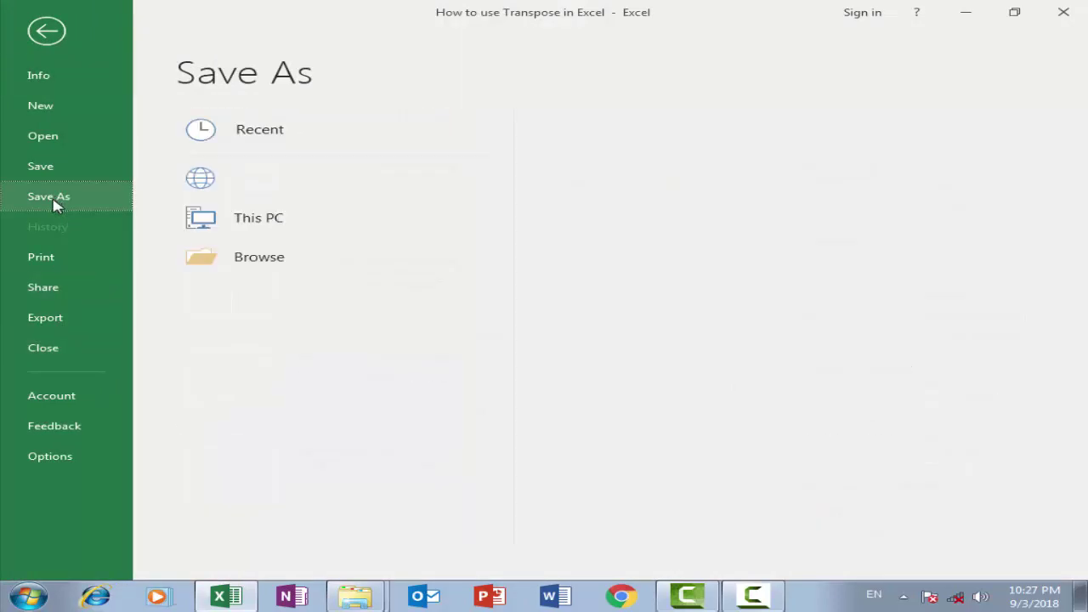
left_click(306, 303)
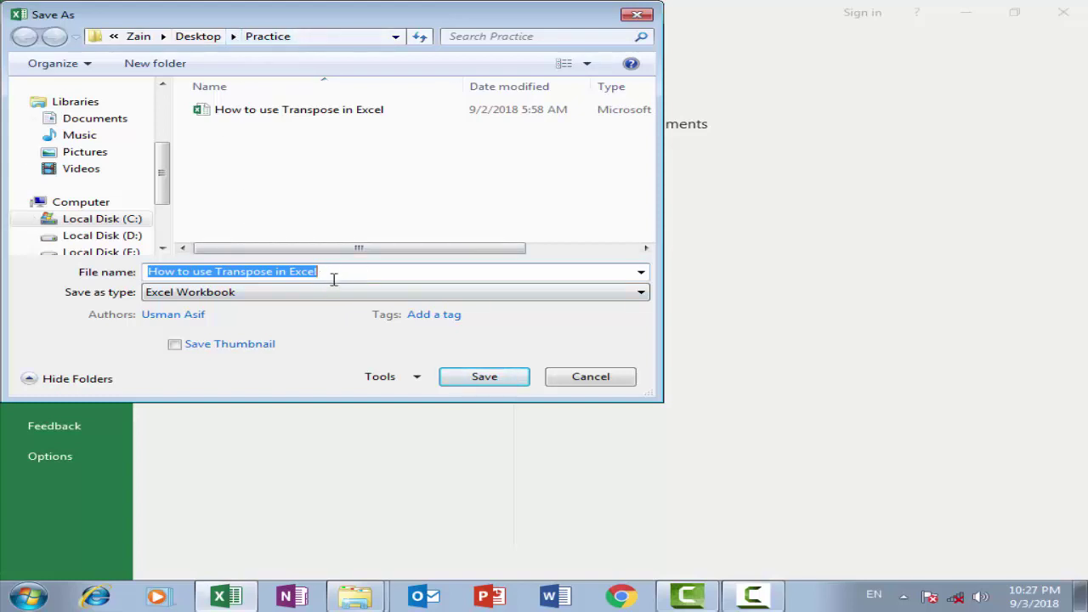
type("test")
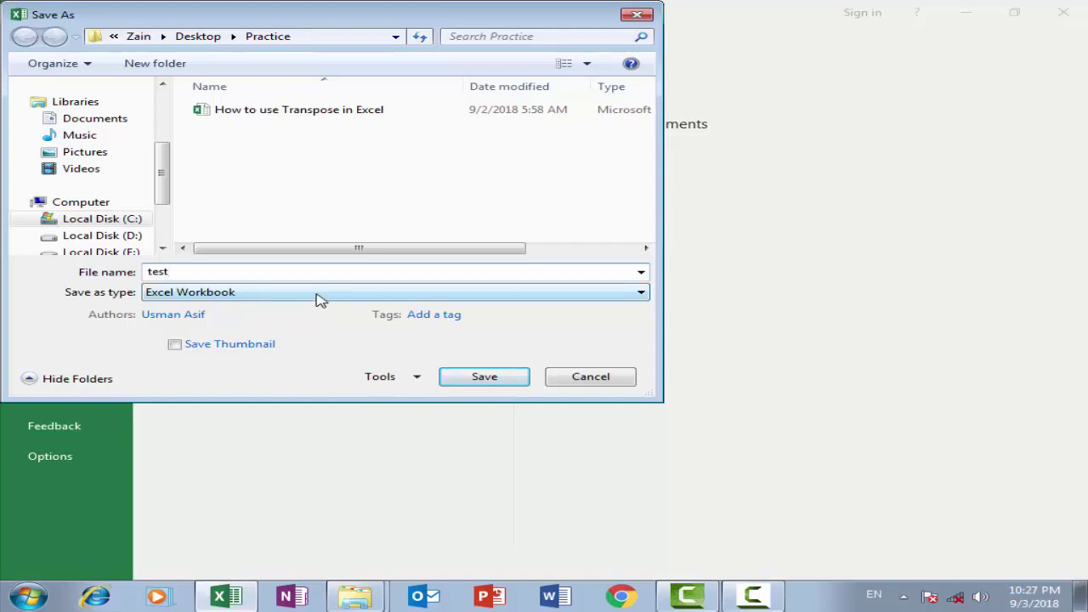
left_click(315, 296)
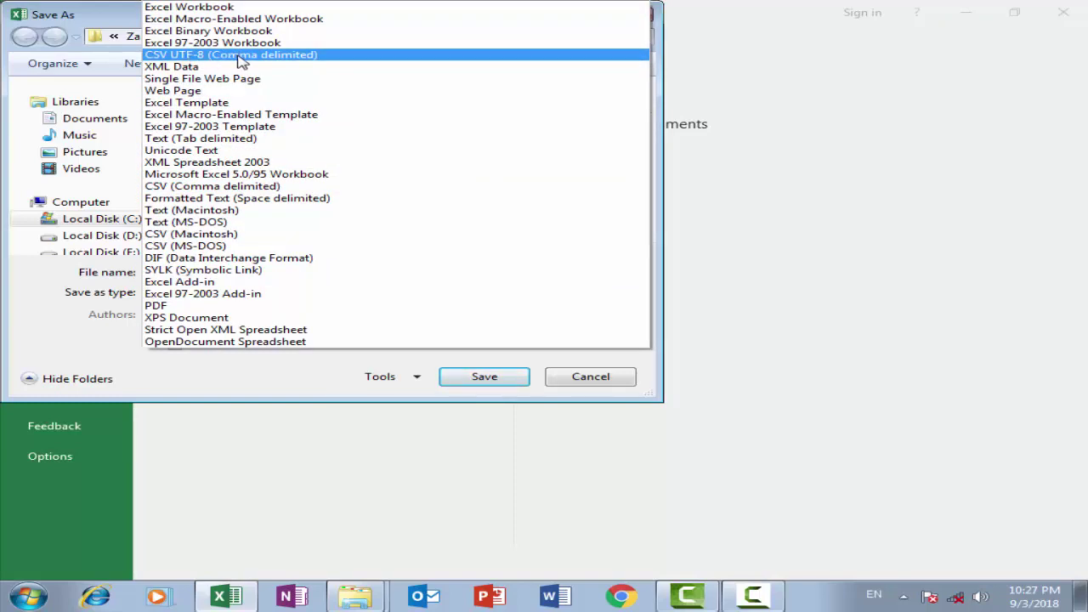
left_click(251, 61)
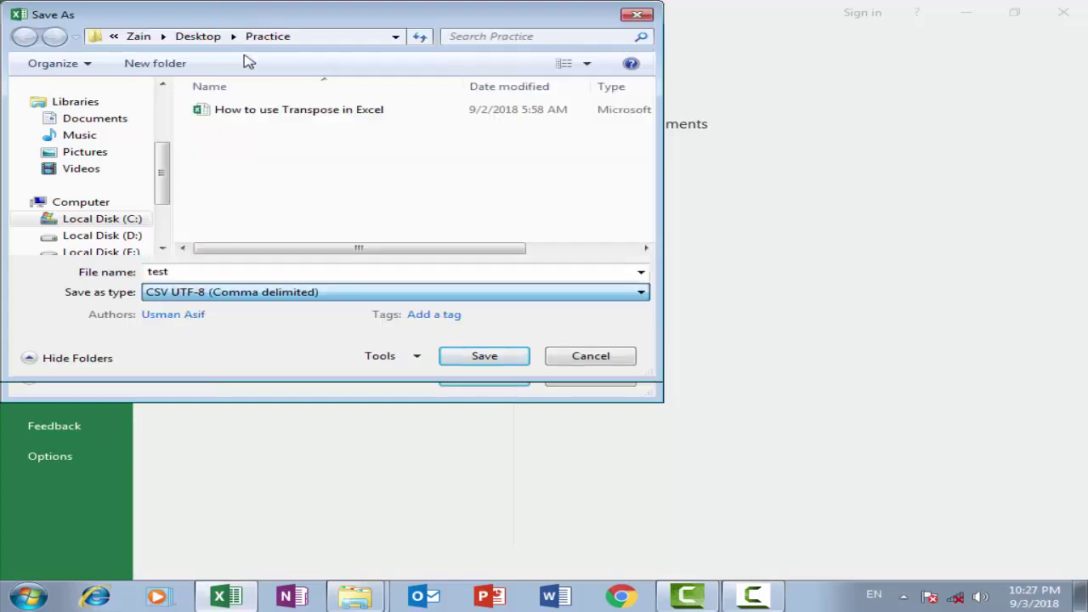
left_click(498, 361)
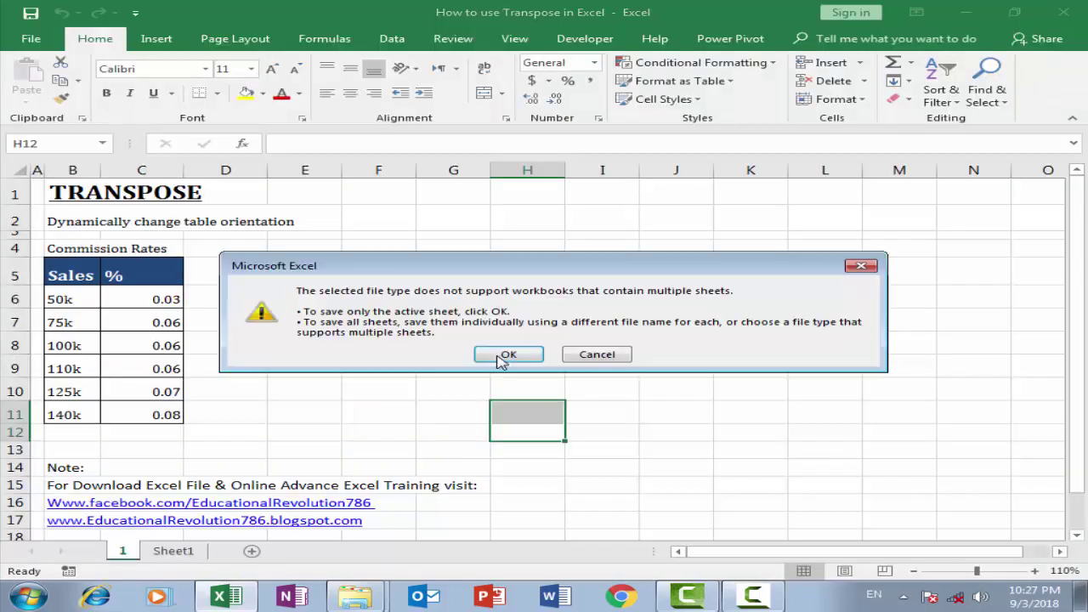
left_click(502, 357)
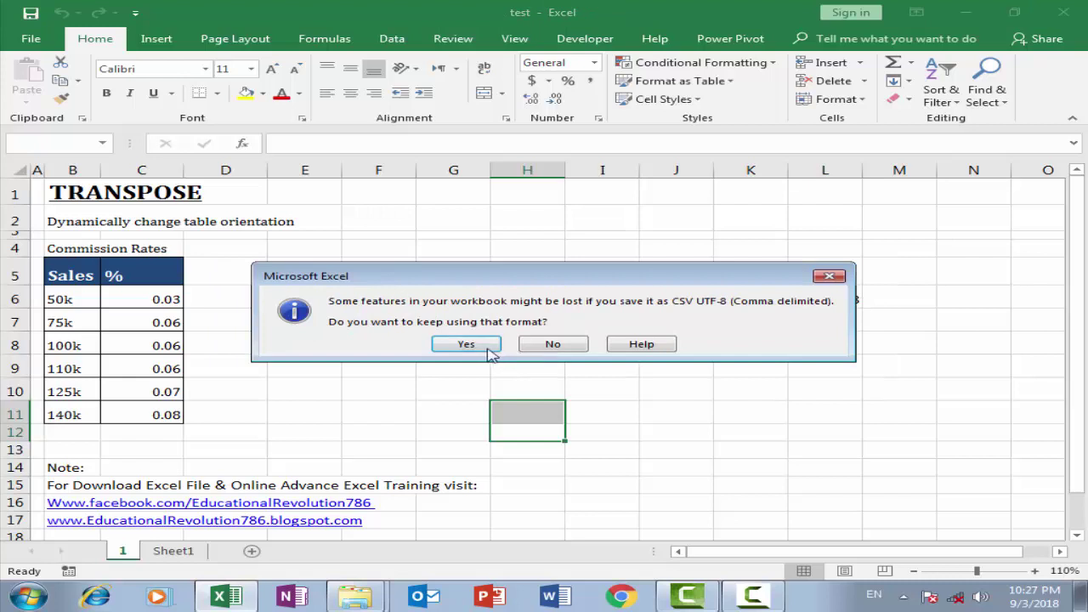
left_click(482, 345)
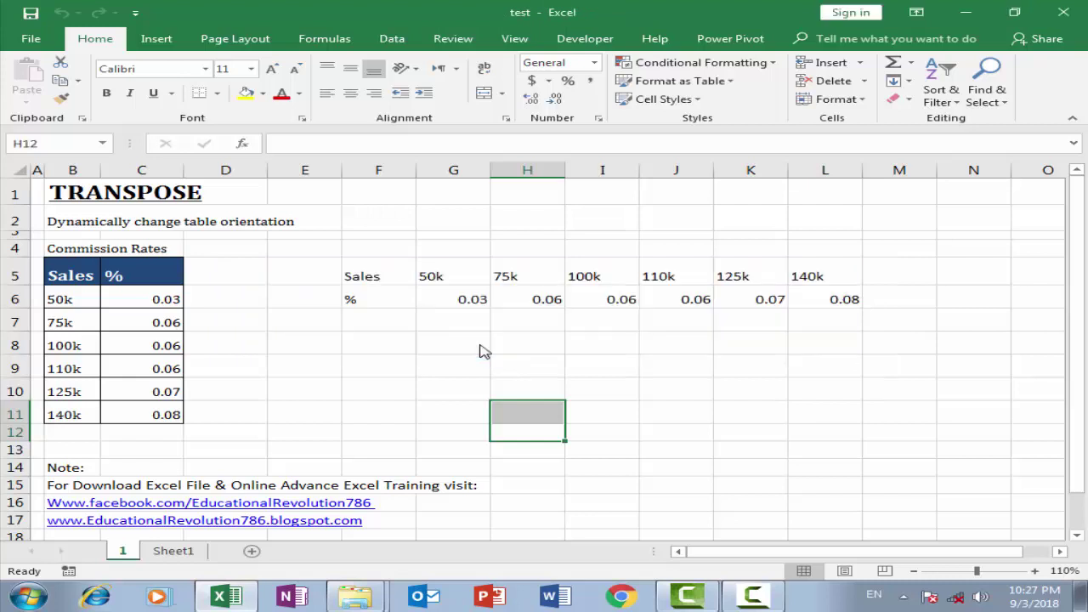
left_click(1063, 12)
left_click(661, 220)
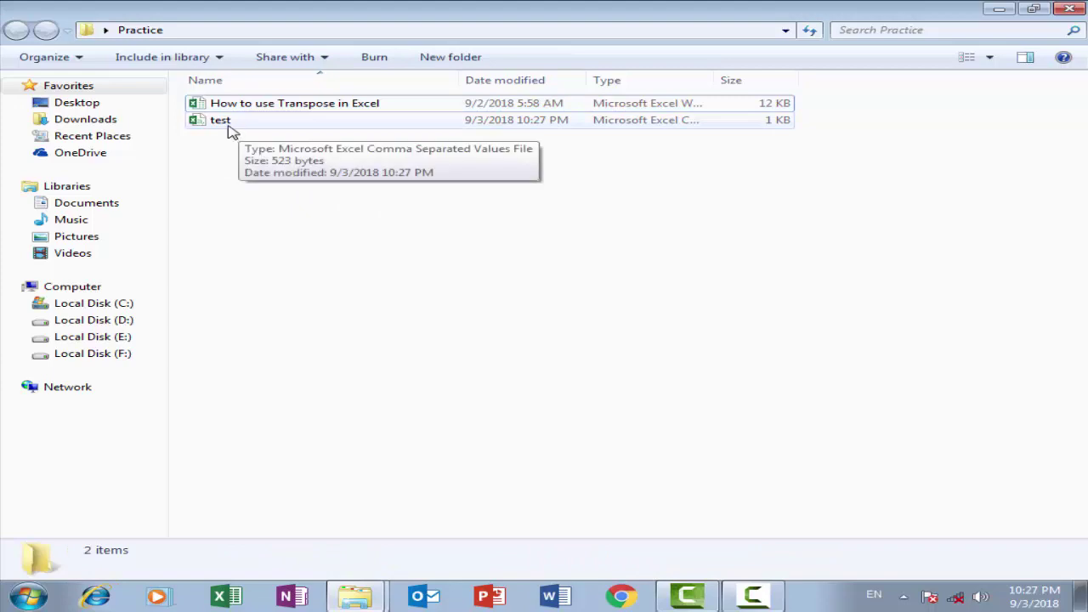
right_click(221, 122)
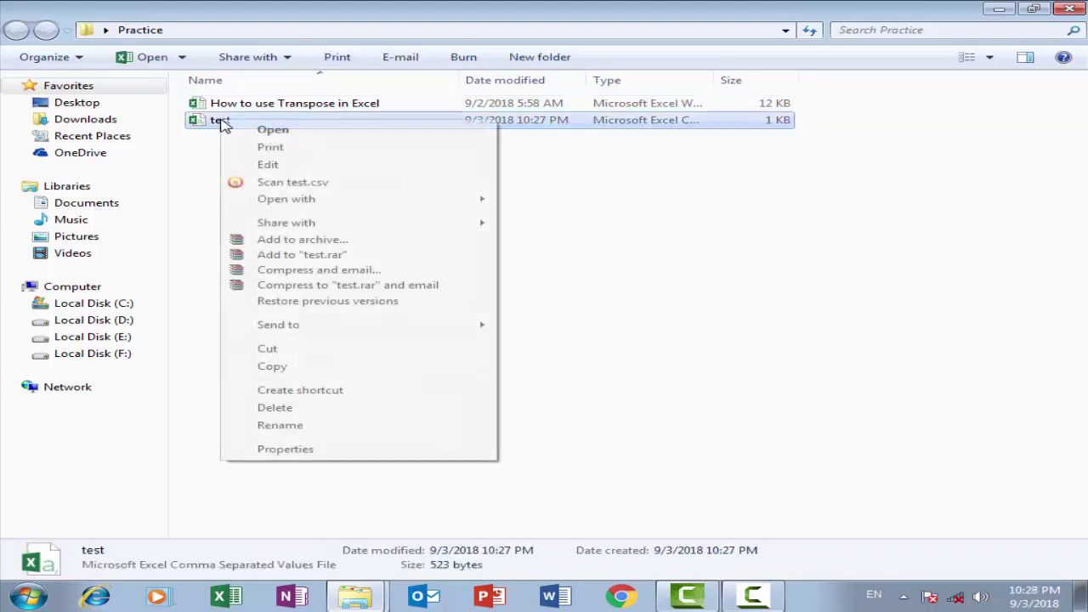
mouse_move(319, 204)
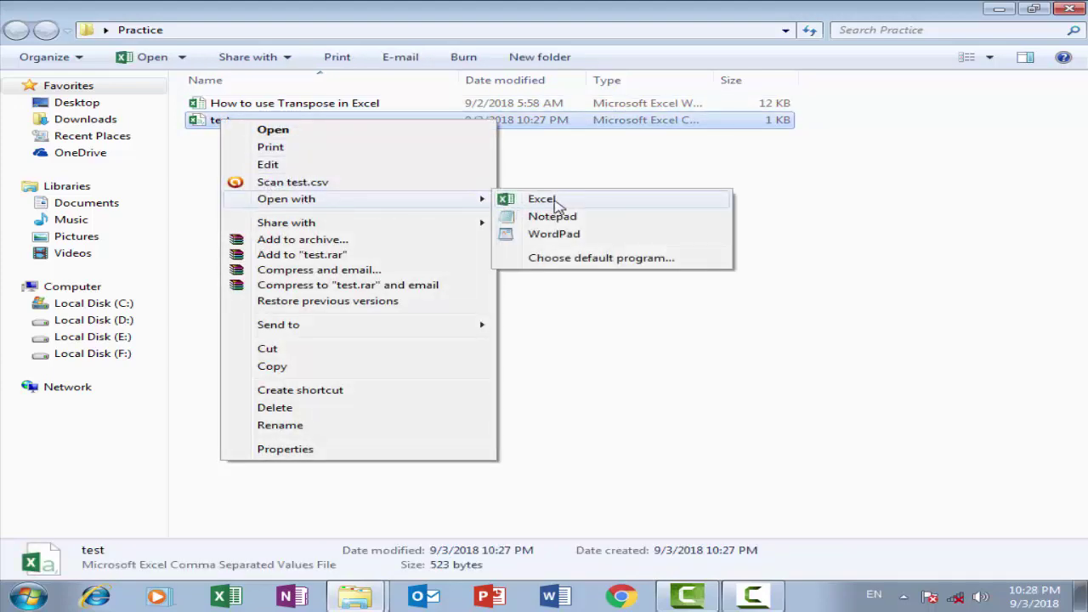
left_click(525, 220)
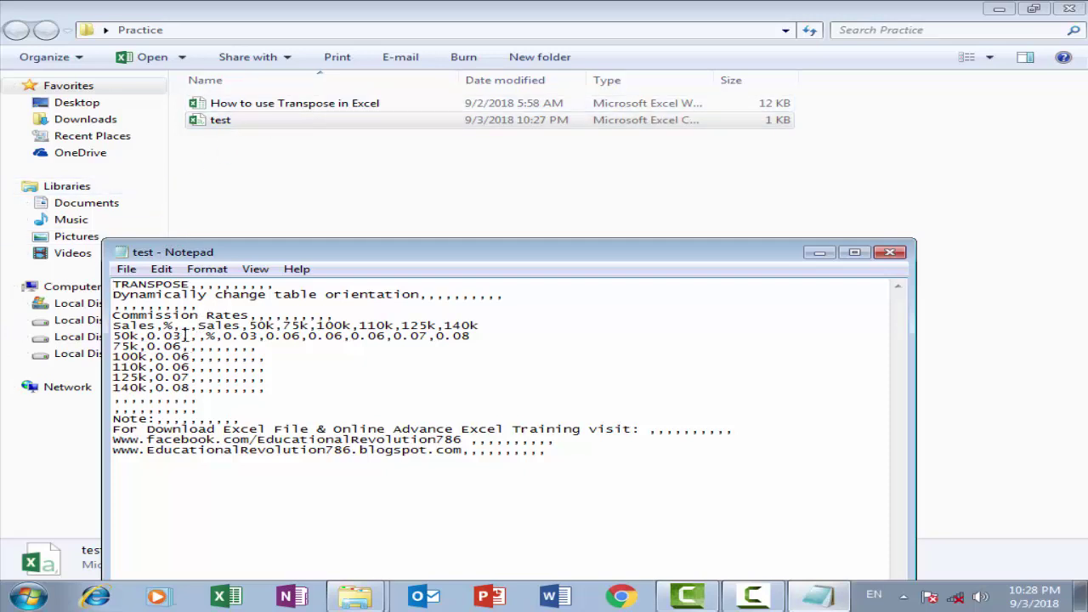
left_click(889, 251)
- View test.csv's comma-separated rows in WordPad, then minimize WordPad back to the Practice folder
right_click(223, 124)
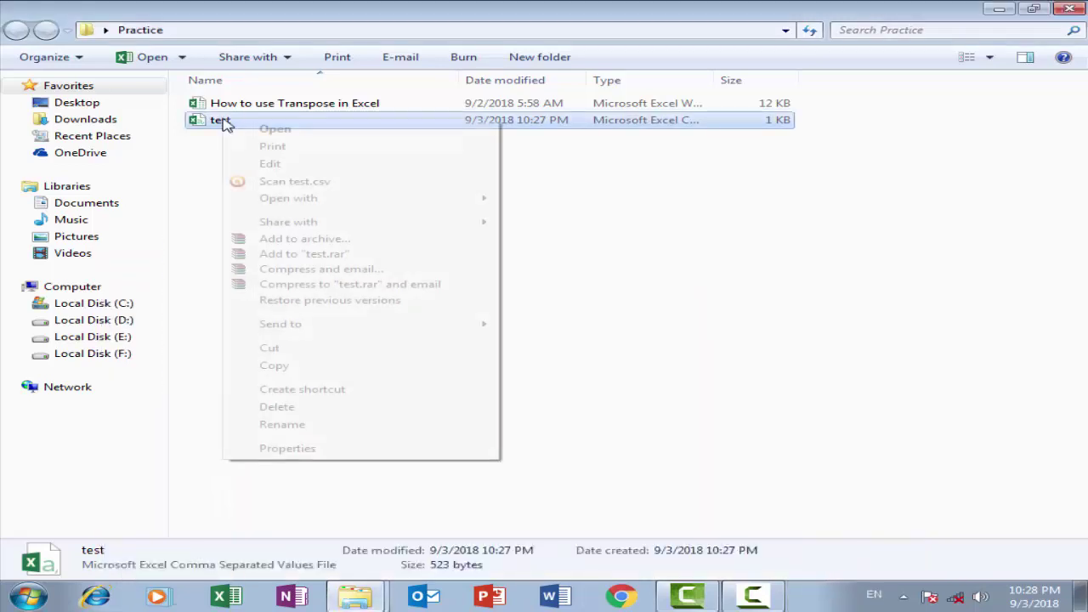
mouse_move(306, 201)
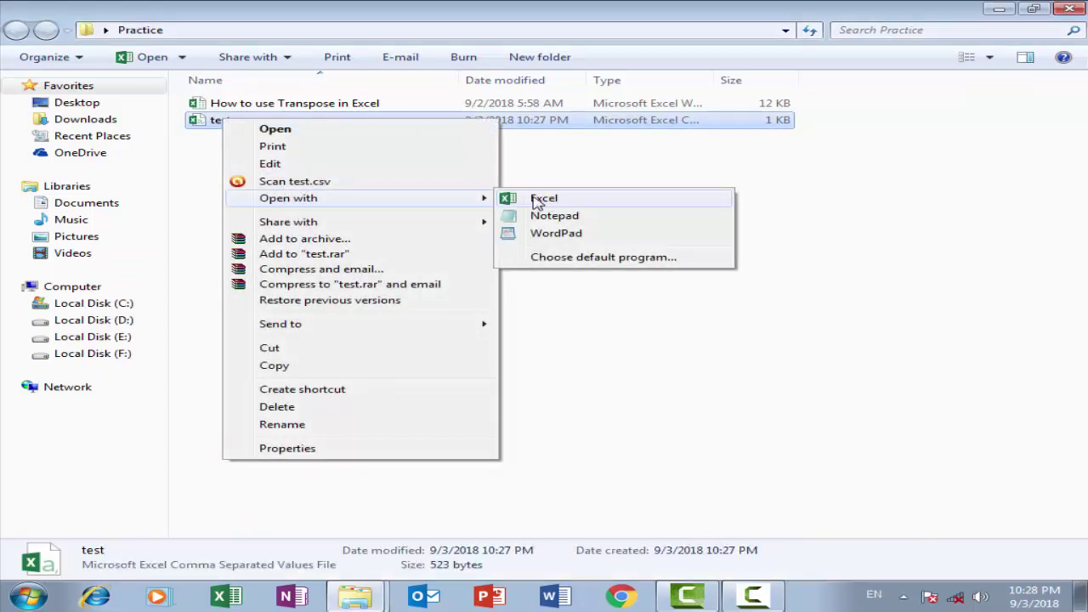
left_click(551, 239)
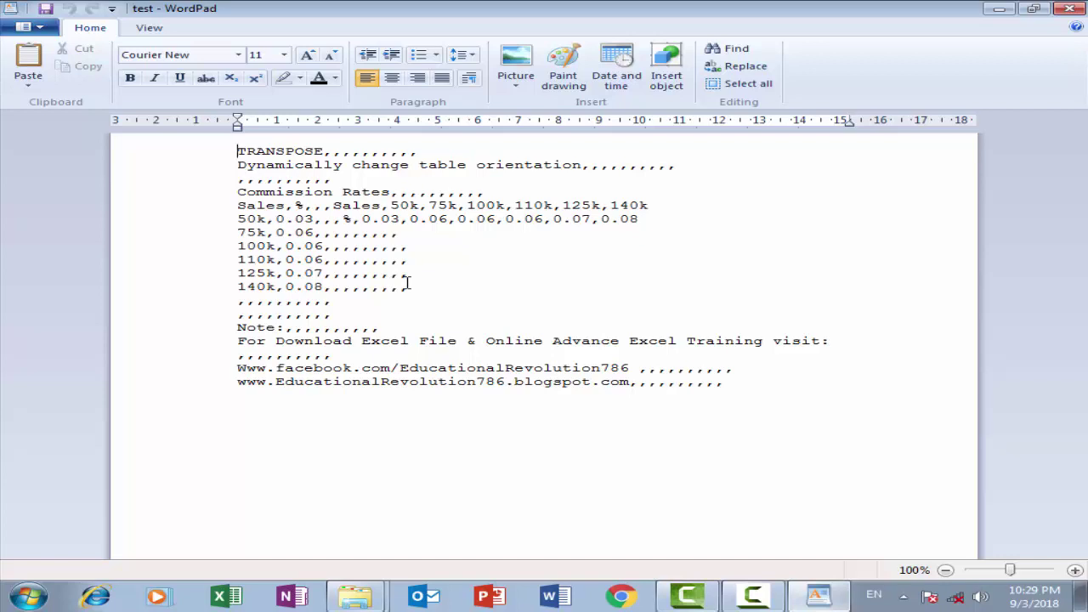
left_click(1000, 9)
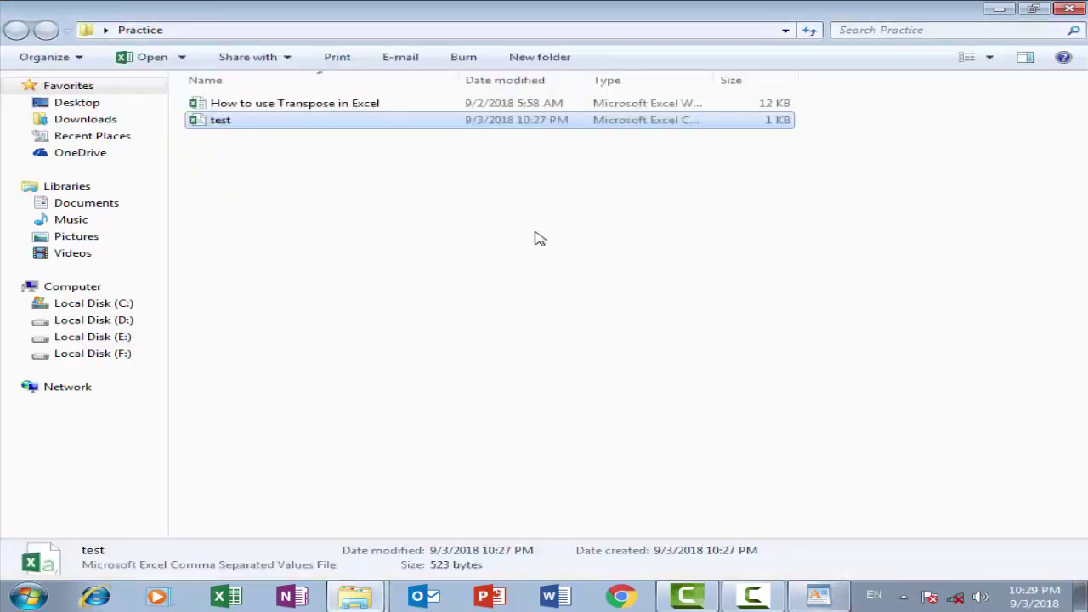